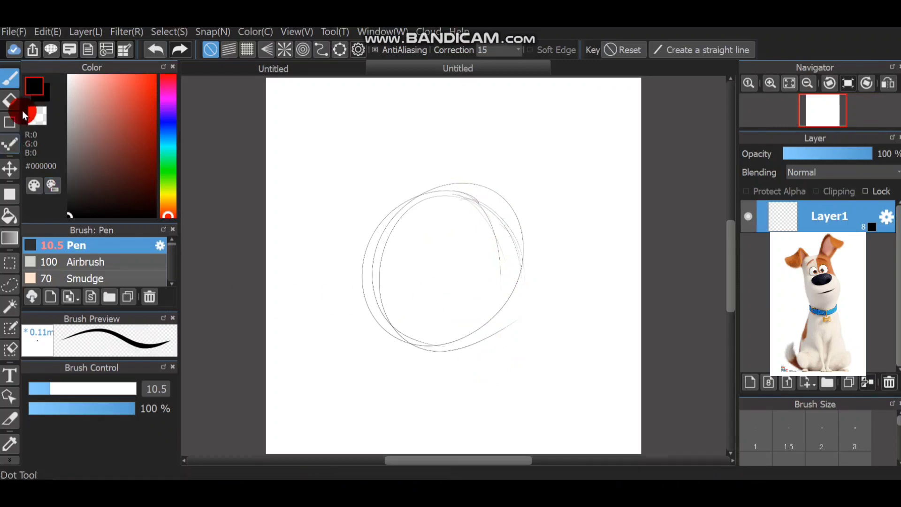
# Shift the head circle slightly up and to the right, and sketch curved horizontal and vertical face guidelines across it.
pyautogui.click(9, 168)
pyautogui.moveTo(457, 258)
pyautogui.mouseDown()
pyautogui.moveTo(466, 250)
pyautogui.moveTo(468, 261)
pyautogui.mouseUp()
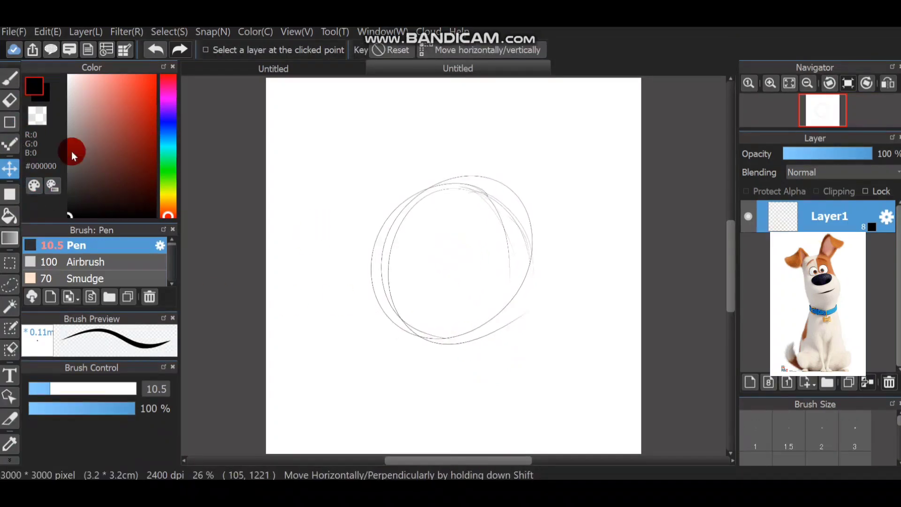
pyautogui.click(9, 78)
pyautogui.moveTo(391, 246)
pyautogui.mouseDown()
pyautogui.moveTo(512, 256)
pyautogui.moveTo(487, 245)
pyautogui.mouseUp()
pyautogui.moveTo(444, 185)
pyautogui.mouseDown()
pyautogui.moveTo(469, 265)
pyautogui.moveTo(474, 211)
pyautogui.moveTo(489, 270)
pyautogui.moveTo(488, 305)
pyautogui.mouseUp()
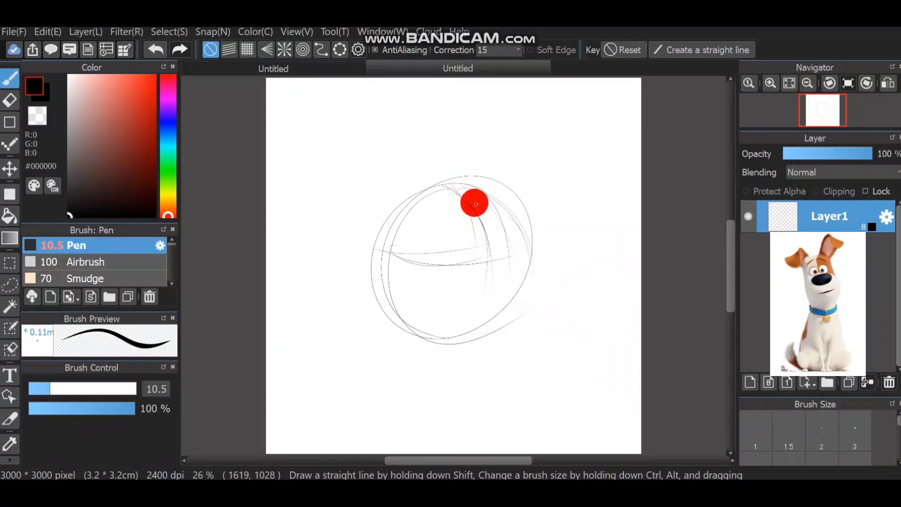
# Sketch the dog's oval nose, eyes and muzzle, and add a collar with a hanging bone-shaped tag.
pyautogui.moveTo(483, 261)
pyautogui.mouseDown()
pyautogui.moveTo(528, 256)
pyautogui.moveTo(521, 247)
pyautogui.moveTo(515, 276)
pyautogui.moveTo(523, 263)
pyautogui.moveTo(489, 294)
pyautogui.moveTo(484, 258)
pyautogui.moveTo(486, 276)
pyautogui.moveTo(504, 281)
pyautogui.moveTo(532, 268)
pyautogui.moveTo(514, 243)
pyautogui.mouseUp()
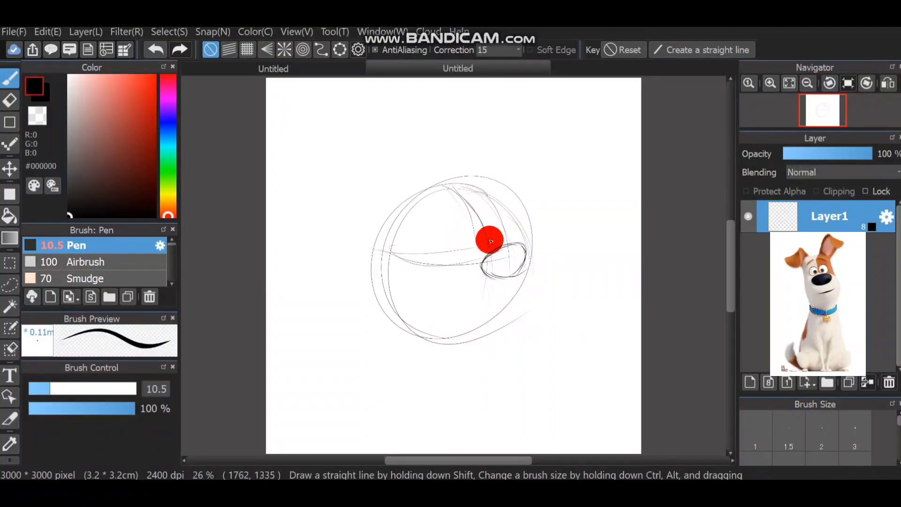
pyautogui.moveTo(486, 238)
pyautogui.mouseDown()
pyautogui.moveTo(465, 217)
pyautogui.moveTo(477, 219)
pyautogui.moveTo(449, 232)
pyautogui.moveTo(466, 215)
pyautogui.moveTo(452, 245)
pyautogui.moveTo(457, 220)
pyautogui.moveTo(452, 237)
pyautogui.moveTo(461, 254)
pyautogui.moveTo(451, 227)
pyautogui.moveTo(451, 250)
pyautogui.moveTo(449, 242)
pyautogui.moveTo(486, 250)
pyautogui.moveTo(513, 230)
pyautogui.moveTo(494, 242)
pyautogui.moveTo(496, 216)
pyautogui.moveTo(498, 242)
pyautogui.moveTo(495, 219)
pyautogui.moveTo(516, 219)
pyautogui.moveTo(507, 210)
pyautogui.moveTo(525, 230)
pyautogui.moveTo(518, 217)
pyautogui.moveTo(519, 241)
pyautogui.moveTo(523, 233)
pyautogui.moveTo(498, 241)
pyautogui.moveTo(507, 242)
pyautogui.moveTo(473, 224)
pyautogui.moveTo(461, 241)
pyautogui.moveTo(467, 227)
pyautogui.moveTo(478, 238)
pyautogui.moveTo(469, 226)
pyautogui.moveTo(475, 242)
pyautogui.moveTo(478, 227)
pyautogui.moveTo(508, 221)
pyautogui.moveTo(546, 261)
pyautogui.moveTo(530, 294)
pyautogui.moveTo(479, 303)
pyautogui.moveTo(515, 300)
pyautogui.moveTo(443, 283)
pyautogui.moveTo(457, 284)
pyautogui.moveTo(426, 233)
pyautogui.moveTo(430, 251)
pyautogui.moveTo(418, 275)
pyautogui.moveTo(398, 281)
pyautogui.moveTo(424, 288)
pyautogui.moveTo(416, 277)
pyautogui.moveTo(469, 314)
pyautogui.moveTo(505, 324)
pyautogui.moveTo(483, 312)
pyautogui.moveTo(491, 318)
pyautogui.moveTo(491, 308)
pyautogui.moveTo(493, 322)
pyautogui.moveTo(420, 276)
pyautogui.moveTo(413, 291)
pyautogui.moveTo(431, 316)
pyautogui.moveTo(421, 296)
pyautogui.mouseUp()
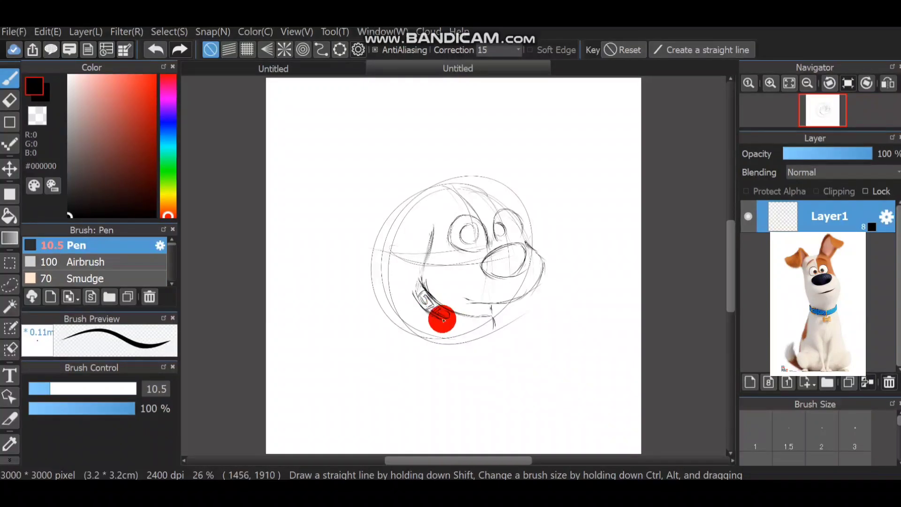
pyautogui.moveTo(445, 322)
pyautogui.mouseDown()
pyautogui.moveTo(498, 346)
pyautogui.moveTo(444, 313)
pyautogui.moveTo(475, 312)
pyautogui.moveTo(471, 334)
pyautogui.mouseUp()
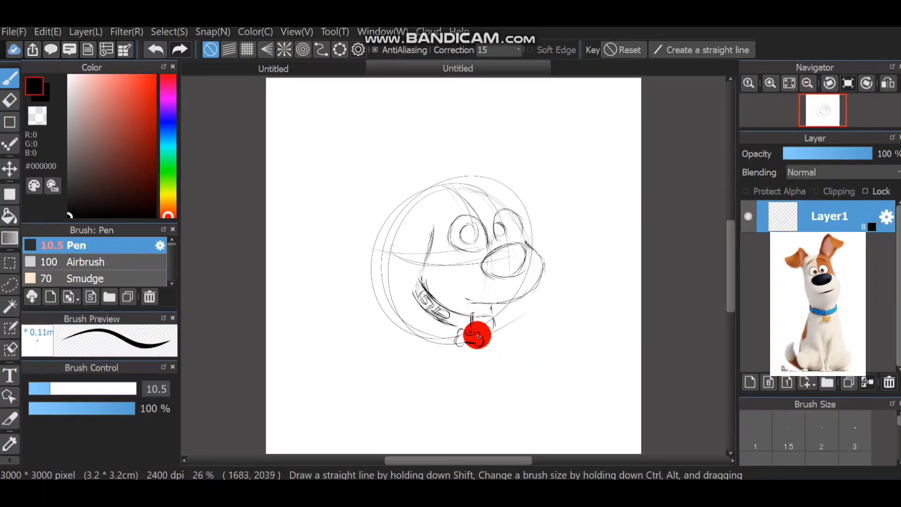
pyautogui.moveTo(471, 334)
pyautogui.mouseDown()
pyautogui.moveTo(492, 327)
pyautogui.moveTo(476, 337)
pyautogui.moveTo(471, 326)
pyautogui.moveTo(488, 327)
pyautogui.moveTo(455, 317)
pyautogui.moveTo(480, 317)
pyautogui.moveTo(460, 329)
pyautogui.mouseUp()
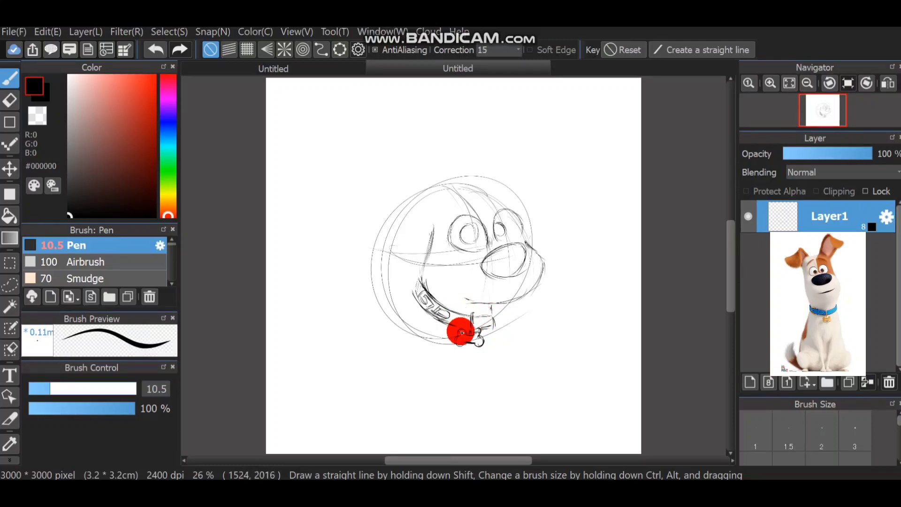
# Sketch two folded ears joined across the top of the head, and add the open mouth below the nose.
pyautogui.moveTo(426, 220); pyautogui.dragTo(433, 239)
pyautogui.moveTo(465, 165)
pyautogui.mouseDown()
pyautogui.moveTo(452, 177)
pyautogui.moveTo(464, 193)
pyautogui.moveTo(444, 173)
pyautogui.moveTo(455, 173)
pyautogui.moveTo(442, 170)
pyautogui.moveTo(436, 215)
pyautogui.moveTo(408, 203)
pyautogui.moveTo(405, 181)
pyautogui.moveTo(448, 159)
pyautogui.mouseUp()
pyautogui.moveTo(495, 188)
pyautogui.mouseDown()
pyautogui.moveTo(513, 176)
pyautogui.moveTo(492, 195)
pyautogui.moveTo(518, 156)
pyautogui.moveTo(536, 175)
pyautogui.moveTo(521, 164)
pyautogui.moveTo(534, 161)
pyautogui.moveTo(559, 185)
pyautogui.moveTo(550, 214)
pyautogui.moveTo(555, 182)
pyautogui.moveTo(552, 201)
pyautogui.moveTo(517, 183)
pyautogui.moveTo(531, 213)
pyautogui.mouseUp()
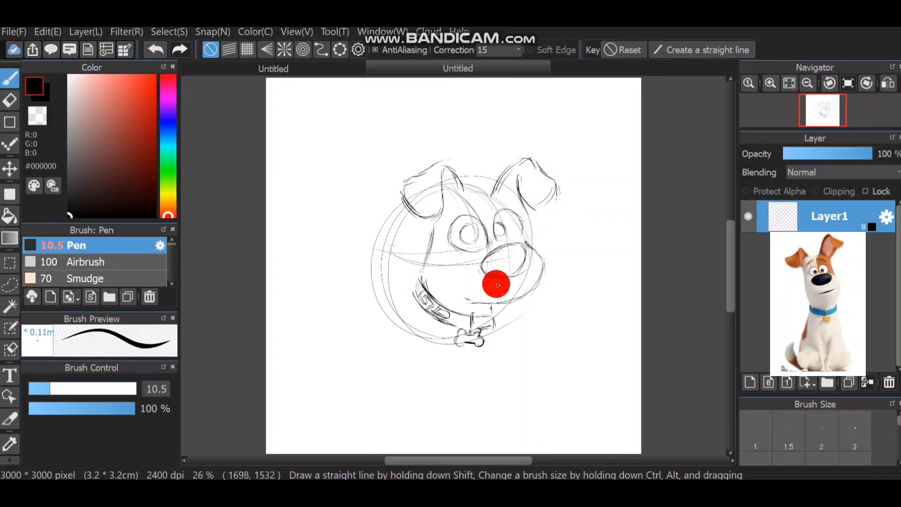
pyautogui.moveTo(479, 275)
pyautogui.mouseDown()
pyautogui.moveTo(493, 288)
pyautogui.moveTo(508, 291)
pyautogui.moveTo(491, 280)
pyautogui.moveTo(521, 289)
pyautogui.moveTo(478, 276)
pyautogui.moveTo(505, 301)
pyautogui.moveTo(513, 292)
pyautogui.moveTo(503, 282)
pyautogui.moveTo(513, 317)
pyautogui.moveTo(484, 293)
pyautogui.moveTo(490, 191)
pyautogui.moveTo(494, 202)
pyautogui.moveTo(475, 189)
pyautogui.moveTo(464, 189)
pyautogui.moveTo(467, 197)
pyautogui.moveTo(477, 161)
pyautogui.moveTo(471, 216)
pyautogui.moveTo(490, 202)
pyautogui.moveTo(461, 188)
pyautogui.moveTo(492, 198)
pyautogui.moveTo(504, 176)
pyautogui.moveTo(533, 239)
pyautogui.moveTo(518, 215)
pyautogui.moveTo(527, 225)
pyautogui.moveTo(529, 204)
pyautogui.moveTo(431, 226)
pyautogui.moveTo(441, 215)
pyautogui.moveTo(460, 223)
pyautogui.moveTo(445, 174)
pyautogui.moveTo(453, 192)
pyautogui.moveTo(507, 203)
pyautogui.moveTo(497, 198)
pyautogui.moveTo(516, 177)
pyautogui.moveTo(572, 228)
pyautogui.mouseUp()
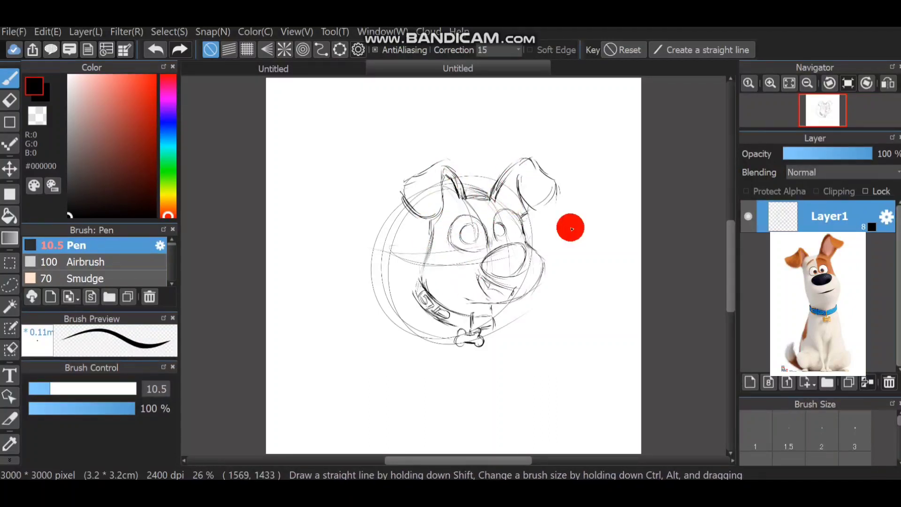
# Move the head sketch higher on the canvas and draw the shoulder and body contours running down from the collar.
pyautogui.click(9, 168)
pyautogui.moveTo(478, 232); pyautogui.dragTo(471, 189)
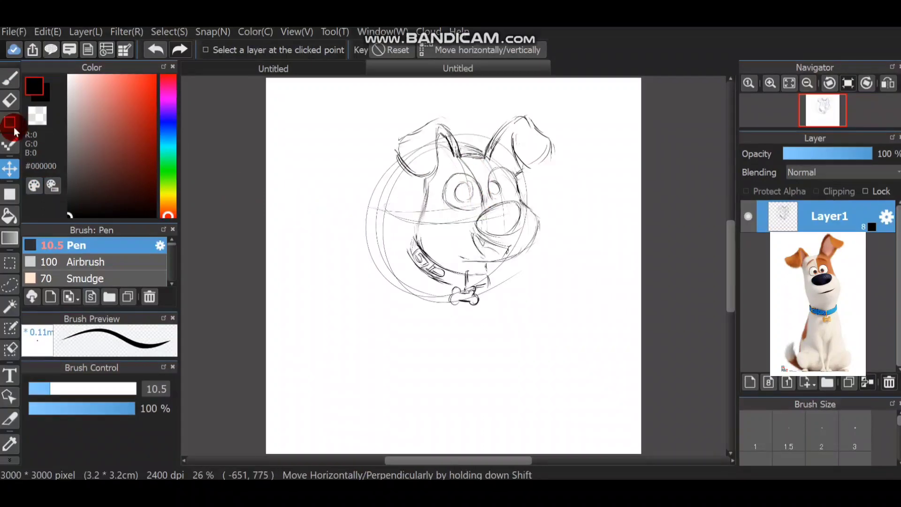
pyautogui.click(9, 78)
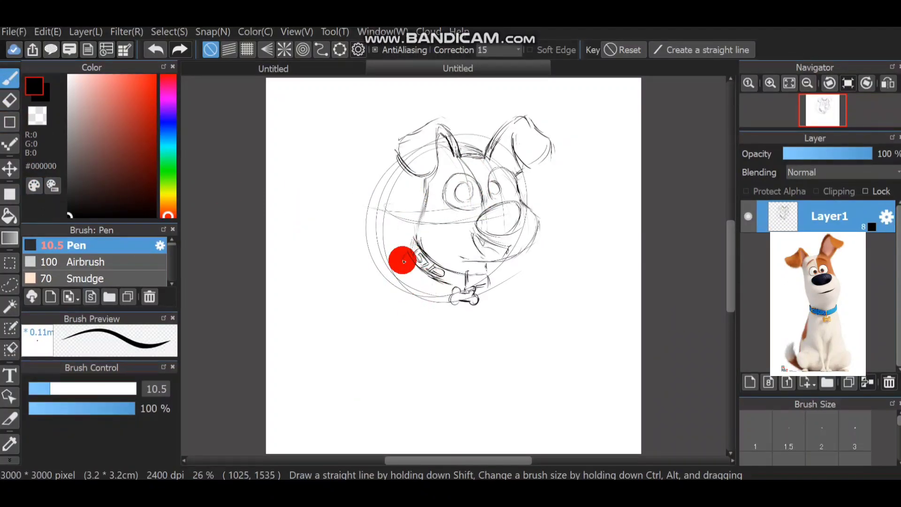
pyautogui.moveTo(402, 261)
pyautogui.mouseDown()
pyautogui.moveTo(384, 306)
pyautogui.moveTo(407, 254)
pyautogui.moveTo(370, 333)
pyautogui.moveTo(376, 389)
pyautogui.moveTo(374, 311)
pyautogui.moveTo(370, 387)
pyautogui.moveTo(405, 258)
pyautogui.moveTo(491, 282)
pyautogui.moveTo(512, 342)
pyautogui.moveTo(491, 290)
pyautogui.moveTo(512, 346)
pyautogui.moveTo(506, 392)
pyautogui.moveTo(491, 296)
pyautogui.mouseUp()
pyautogui.click(10, 171)
pyautogui.moveTo(463, 240); pyautogui.dragTo(464, 222)
pyautogui.click(759, 209)
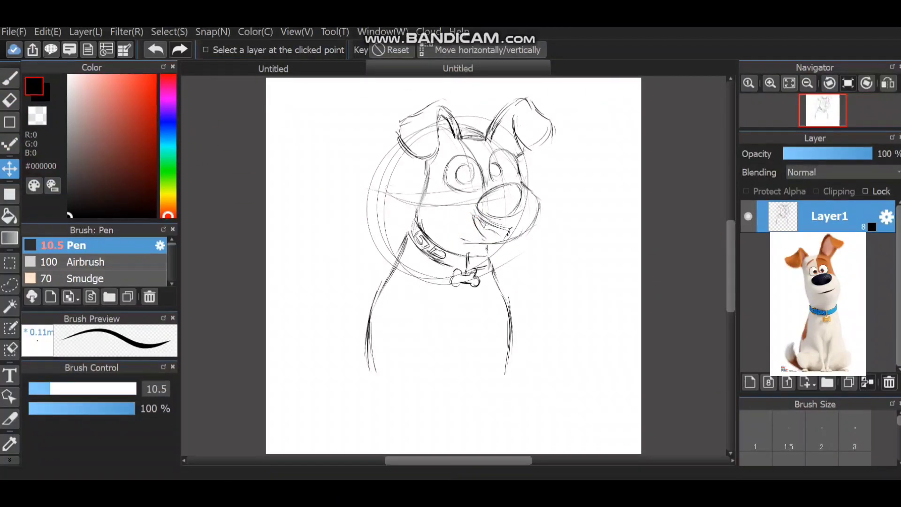
pyautogui.hotkey('ctrl', 'z')
pyautogui.press('b')
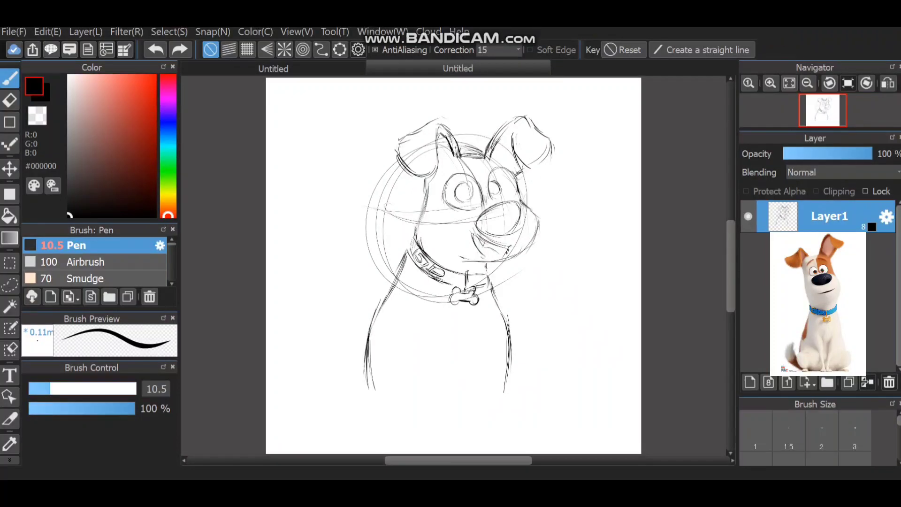
# Sketch the two front legs down the middle of the body and finish them with small toed paws.
pyautogui.moveTo(400, 493)
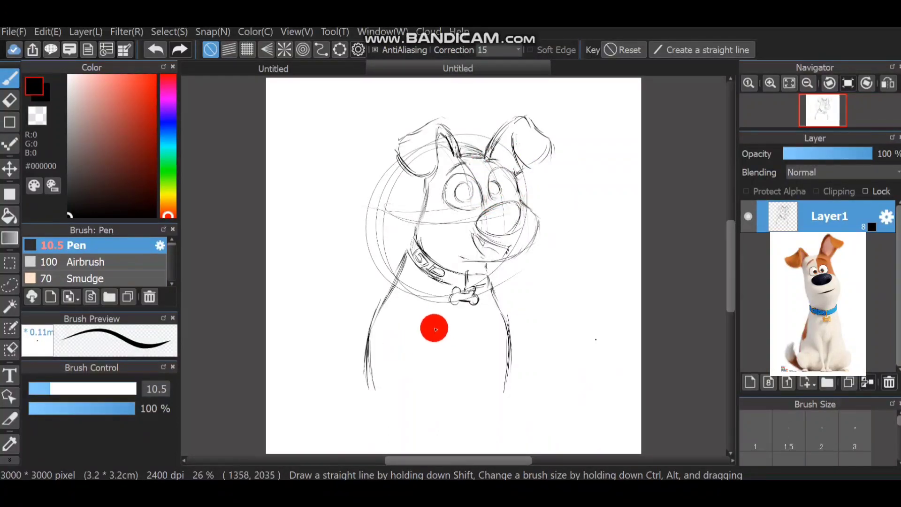
pyautogui.moveTo(434, 320); pyautogui.dragTo(439, 367)
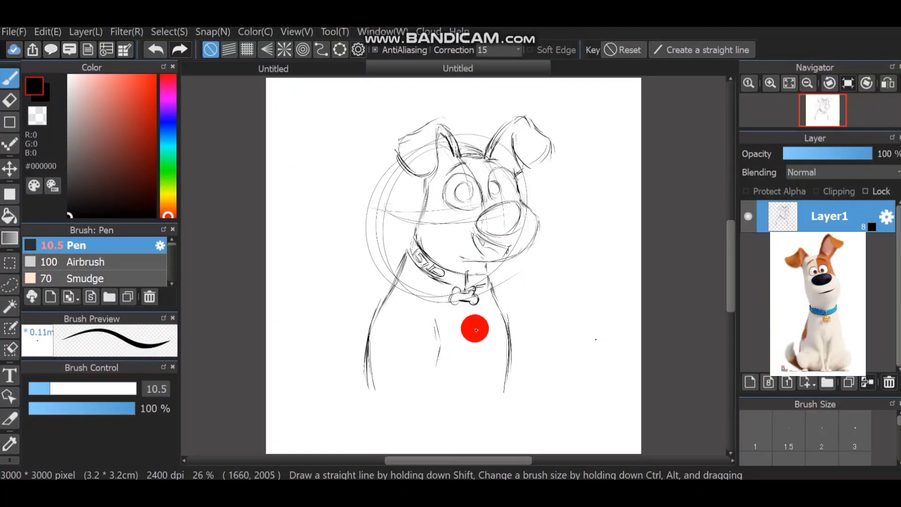
pyautogui.moveTo(477, 313); pyautogui.dragTo(475, 346)
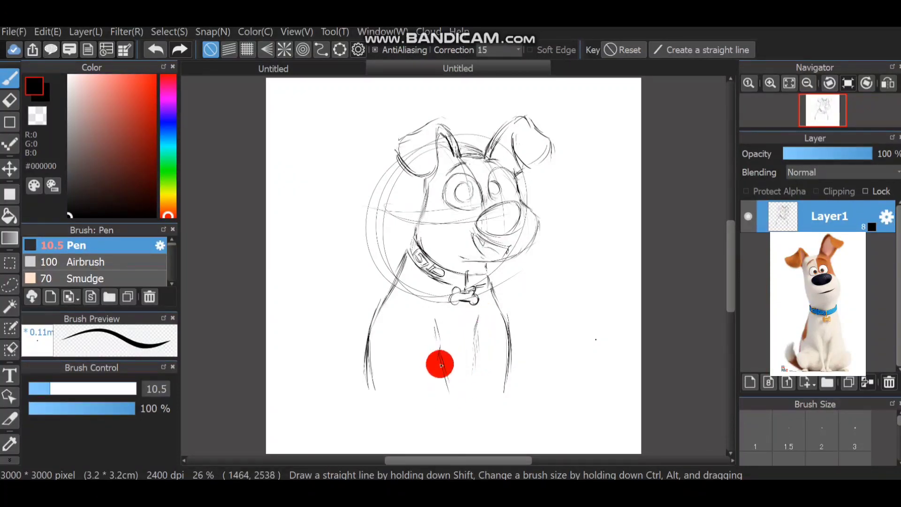
pyautogui.moveTo(438, 362); pyautogui.dragTo(454, 403)
pyautogui.moveTo(471, 360); pyautogui.dragTo(467, 404)
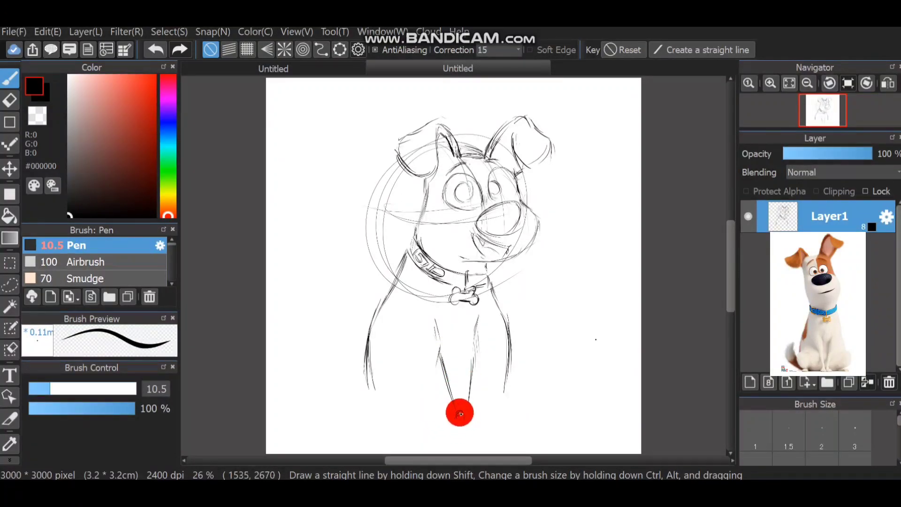
pyautogui.moveTo(458, 414); pyautogui.dragTo(442, 420)
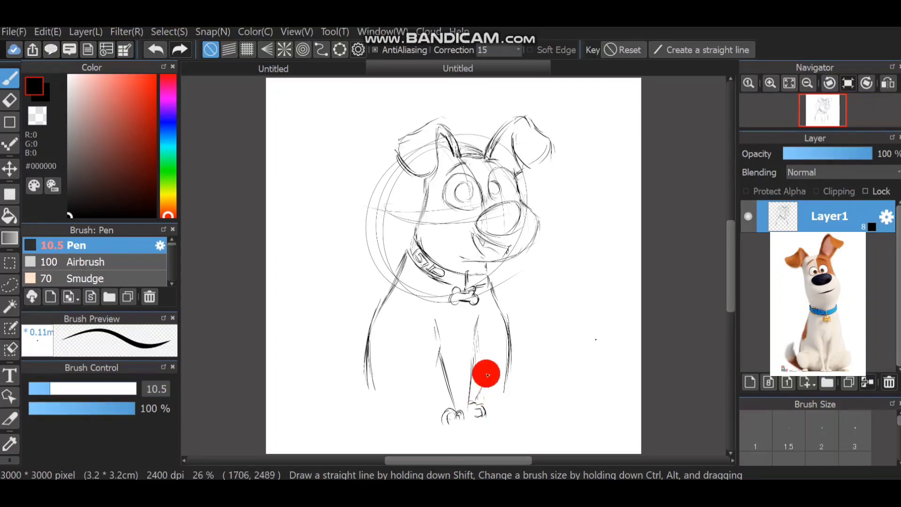
pyautogui.moveTo(488, 373); pyautogui.dragTo(477, 396)
pyautogui.moveTo(426, 380)
pyautogui.mouseDown()
pyautogui.moveTo(441, 402)
pyautogui.moveTo(420, 368)
pyautogui.mouseUp()
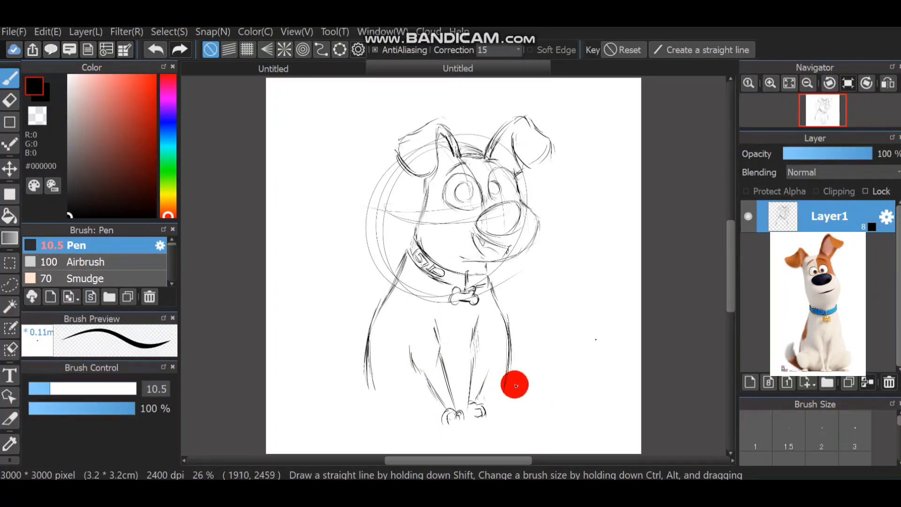
# Move the whole sketch up and slightly left, and draw the rounded hind leg and paw on the tail side.
pyautogui.click(10, 167)
pyautogui.moveTo(502, 262); pyautogui.dragTo(485, 236)
pyautogui.click(10, 77)
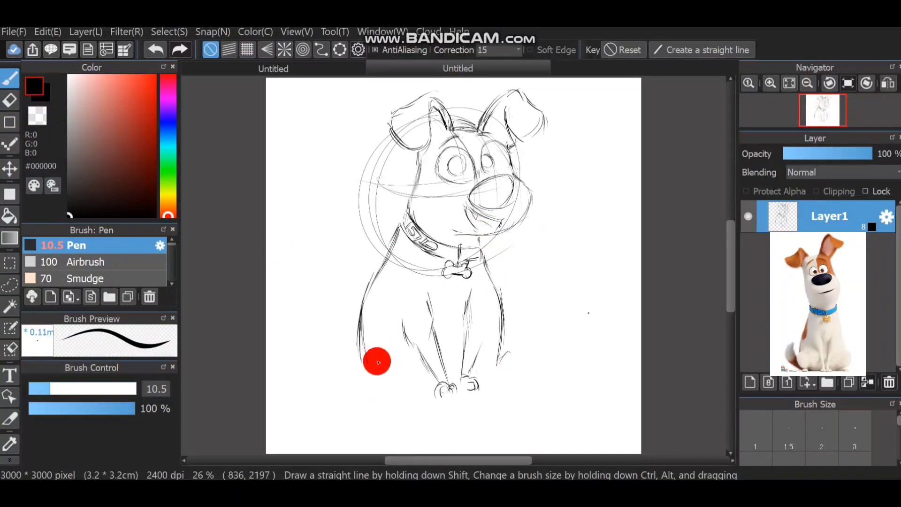
pyautogui.moveTo(376, 357)
pyautogui.mouseDown()
pyautogui.moveTo(374, 349)
pyautogui.moveTo(366, 378)
pyautogui.moveTo(352, 364)
pyautogui.moveTo(369, 395)
pyautogui.moveTo(356, 390)
pyautogui.moveTo(364, 413)
pyautogui.mouseUp()
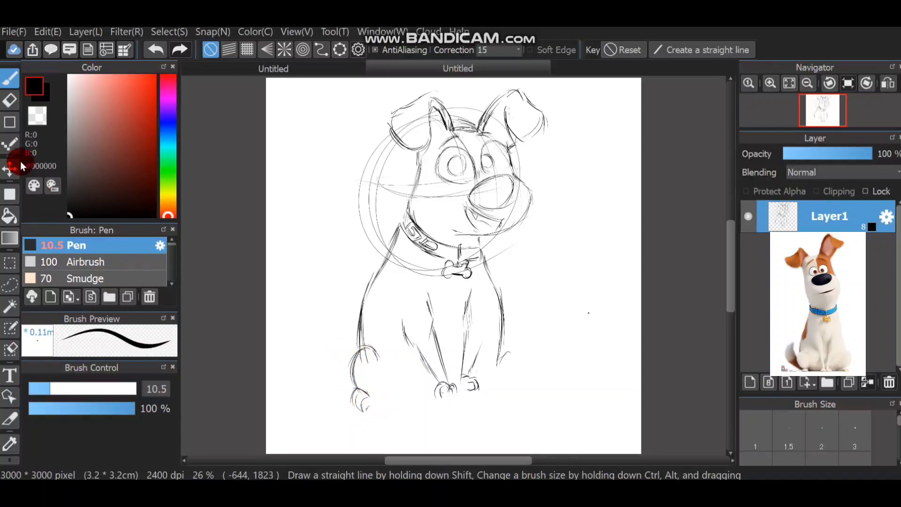
# Erase the front paws and redraw them lower, and sketch the underside line and the second hind leg with its paw.
pyautogui.click(10, 100)
pyautogui.moveTo(454, 376)
pyautogui.mouseDown()
pyautogui.moveTo(475, 390)
pyautogui.moveTo(437, 388)
pyautogui.moveTo(449, 375)
pyautogui.moveTo(422, 353)
pyautogui.moveTo(433, 388)
pyautogui.moveTo(427, 369)
pyautogui.moveTo(445, 373)
pyautogui.moveTo(456, 393)
pyautogui.moveTo(485, 362)
pyautogui.moveTo(467, 391)
pyautogui.moveTo(490, 328)
pyautogui.mouseUp()
pyautogui.click(10, 78)
pyautogui.click(366, 421)
pyautogui.moveTo(368, 422)
pyautogui.mouseDown()
pyautogui.moveTo(383, 386)
pyautogui.moveTo(390, 397)
pyautogui.moveTo(439, 395)
pyautogui.moveTo(447, 383)
pyautogui.moveTo(447, 405)
pyautogui.moveTo(434, 391)
pyautogui.moveTo(438, 407)
pyautogui.moveTo(478, 384)
pyautogui.moveTo(477, 400)
pyautogui.moveTo(478, 391)
pyautogui.moveTo(469, 395)
pyautogui.moveTo(506, 353)
pyautogui.moveTo(499, 357)
pyautogui.moveTo(524, 357)
pyautogui.moveTo(510, 343)
pyautogui.moveTo(528, 365)
pyautogui.moveTo(505, 325)
pyautogui.moveTo(524, 376)
pyautogui.mouseUp()
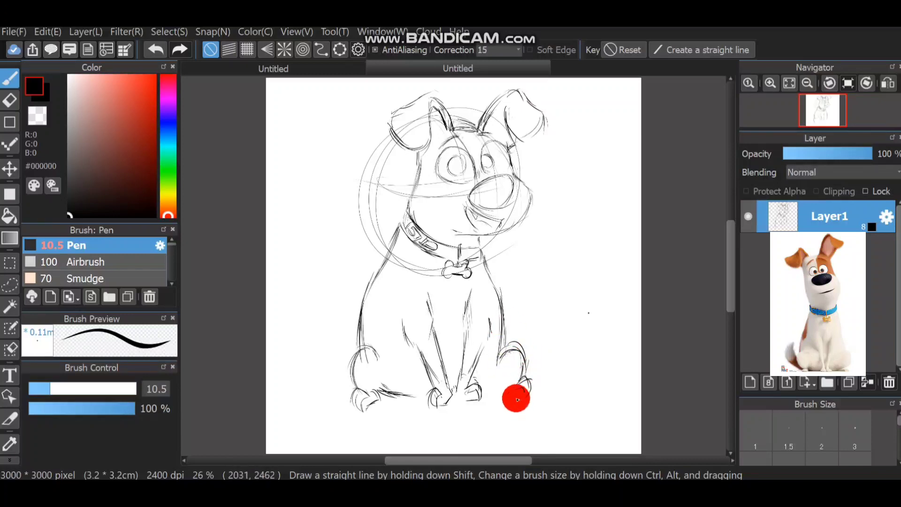
# Draw a bushy, upward-pointing tail with a jagged marking, and shade the folded ear above it with diagonal hatching.
pyautogui.moveTo(513, 391)
pyautogui.mouseDown()
pyautogui.moveTo(490, 389)
pyautogui.moveTo(516, 381)
pyautogui.moveTo(418, 403)
pyautogui.moveTo(432, 406)
pyautogui.moveTo(336, 447)
pyautogui.moveTo(351, 383)
pyautogui.mouseUp()
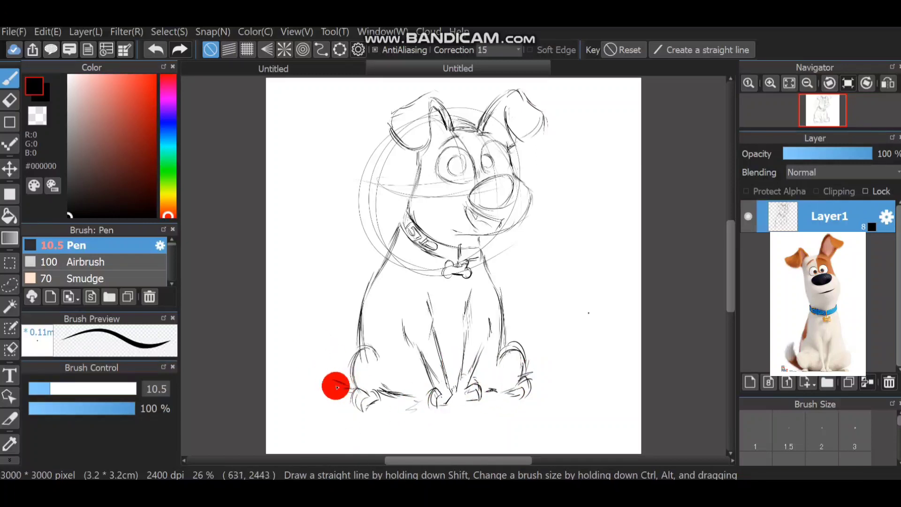
pyautogui.moveTo(336, 373)
pyautogui.mouseDown()
pyautogui.moveTo(321, 333)
pyautogui.moveTo(328, 350)
pyautogui.moveTo(333, 320)
pyautogui.moveTo(355, 295)
pyautogui.moveTo(361, 339)
pyautogui.moveTo(351, 337)
pyautogui.moveTo(353, 287)
pyautogui.moveTo(337, 333)
pyautogui.moveTo(329, 333)
pyautogui.moveTo(352, 284)
pyautogui.moveTo(329, 340)
pyautogui.mouseUp()
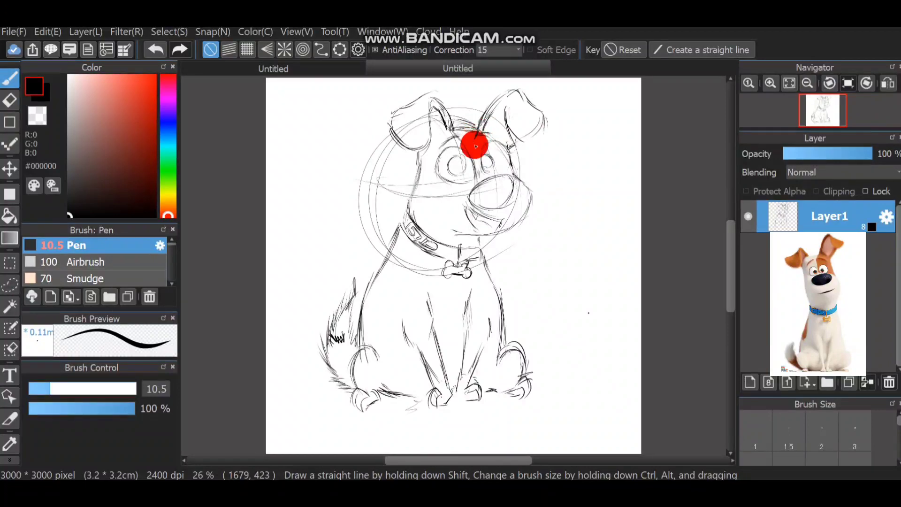
pyautogui.moveTo(476, 146)
pyautogui.mouseDown()
pyautogui.moveTo(479, 166)
pyautogui.moveTo(477, 154)
pyautogui.moveTo(516, 176)
pyautogui.moveTo(533, 199)
pyautogui.moveTo(482, 214)
pyautogui.moveTo(492, 222)
pyautogui.moveTo(479, 214)
pyautogui.moveTo(490, 226)
pyautogui.moveTo(484, 263)
pyautogui.mouseUp()
pyautogui.click(423, 150)
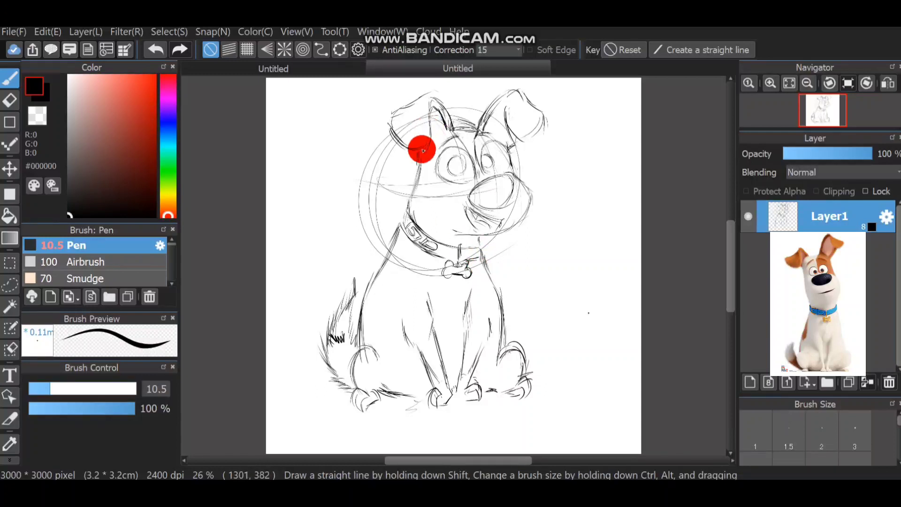
pyautogui.moveTo(421, 148)
pyautogui.mouseDown()
pyautogui.moveTo(432, 133)
pyautogui.moveTo(426, 106)
pyautogui.moveTo(436, 104)
pyautogui.moveTo(403, 121)
pyautogui.moveTo(404, 134)
pyautogui.moveTo(417, 120)
pyautogui.moveTo(414, 142)
pyautogui.moveTo(427, 124)
pyautogui.moveTo(406, 119)
pyautogui.moveTo(429, 89)
pyautogui.mouseUp()
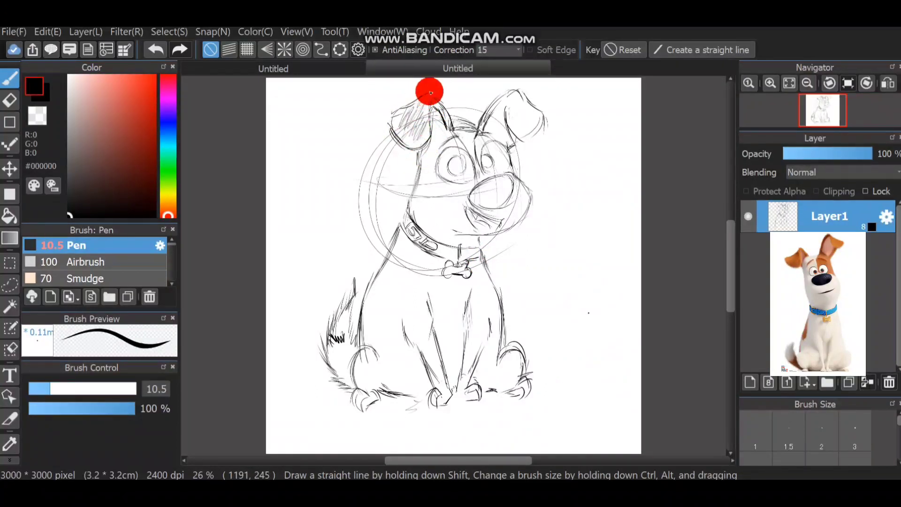
# Add curved fur-patch strokes from the neck down over the shoulder on the tail side.
pyautogui.click(478, 139)
pyautogui.moveTo(418, 209)
pyautogui.mouseDown()
pyautogui.moveTo(392, 262)
pyautogui.moveTo(396, 254)
pyautogui.moveTo(394, 301)
pyautogui.moveTo(394, 279)
pyautogui.mouseUp()
pyautogui.click(517, 269)
pyautogui.click(535, 262)
pyautogui.click(444, 226)
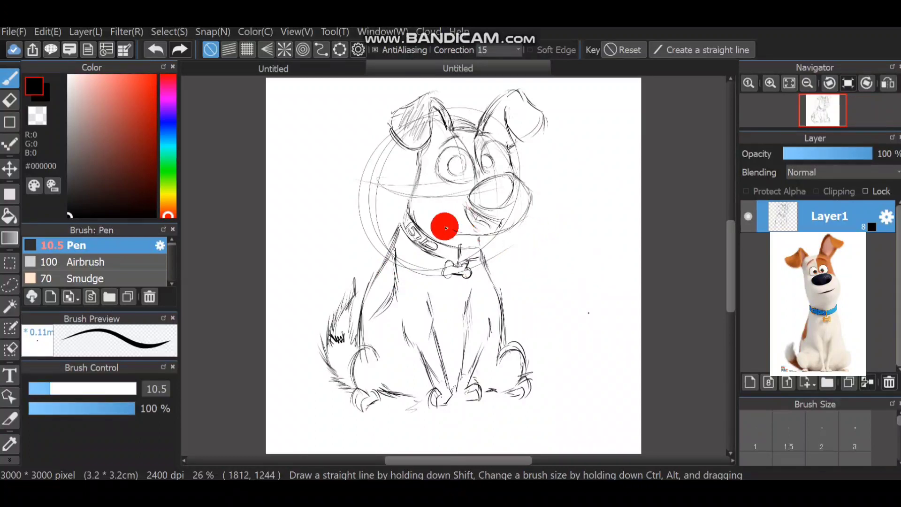
# Write MAX on the bone tag and beside the muzzle, and hatch a ground shadow beneath the paws.
pyautogui.click(393, 255)
pyautogui.click(549, 229)
pyautogui.click(455, 276)
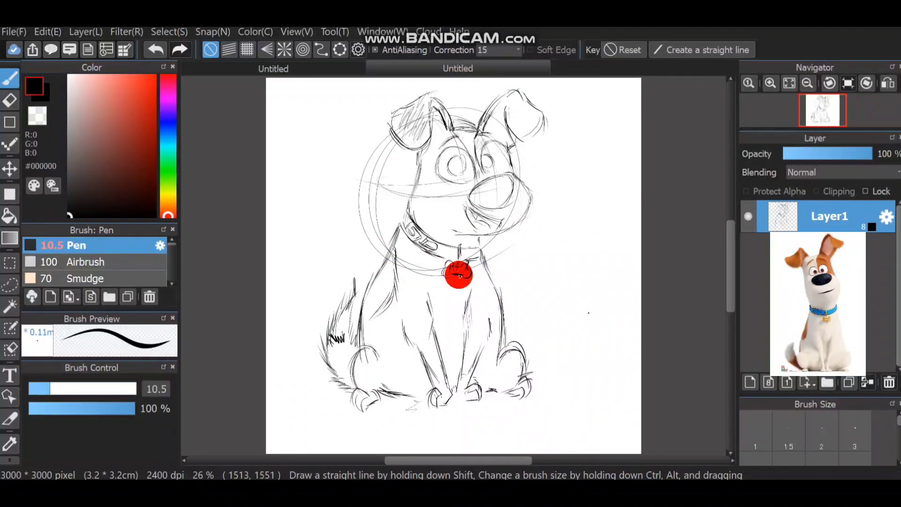
pyautogui.moveTo(540, 200)
pyautogui.mouseDown()
pyautogui.moveTo(536, 168)
pyautogui.moveTo(581, 170)
pyautogui.moveTo(569, 177)
pyautogui.mouseUp()
pyautogui.moveTo(403, 423)
pyautogui.mouseDown()
pyautogui.moveTo(414, 412)
pyautogui.moveTo(400, 398)
pyautogui.moveTo(478, 395)
pyautogui.mouseUp()
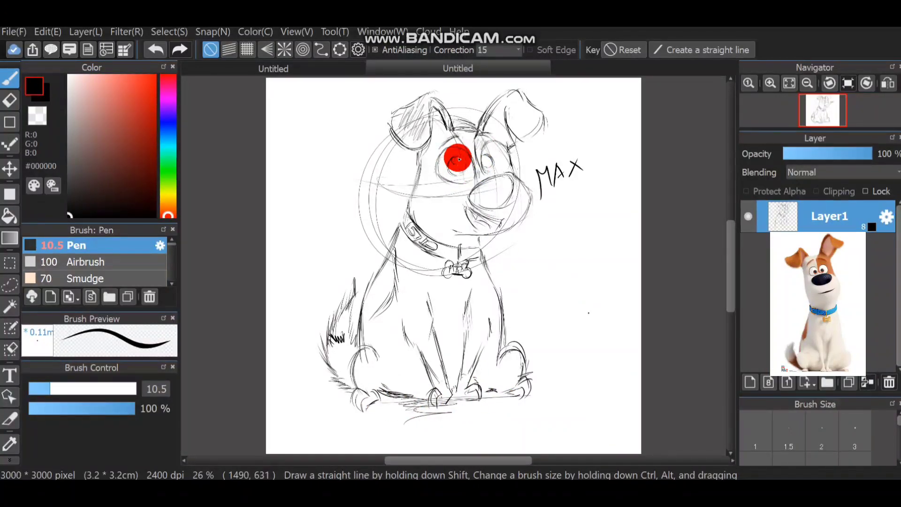
# Draw small pupils inside both irises and reinforce the ends of the collar with darker strokes.
pyautogui.moveTo(460, 159); pyautogui.dragTo(455, 161)
pyautogui.moveTo(487, 158)
pyautogui.mouseDown()
pyautogui.moveTo(481, 182)
pyautogui.moveTo(468, 154)
pyautogui.moveTo(446, 149)
pyautogui.mouseUp()
pyautogui.moveTo(381, 242)
pyautogui.mouseDown()
pyautogui.moveTo(396, 233)
pyautogui.moveTo(401, 206)
pyautogui.moveTo(399, 223)
pyautogui.mouseUp()
pyautogui.moveTo(477, 241); pyautogui.dragTo(477, 242)
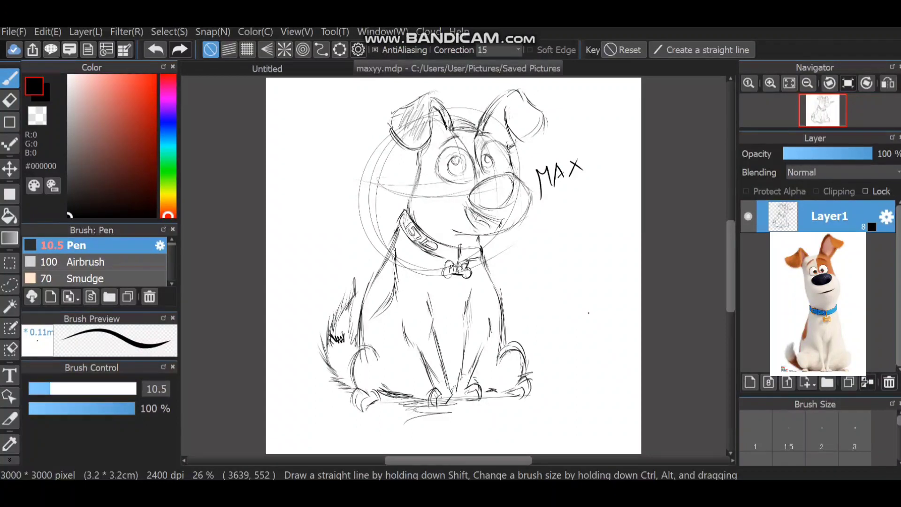
pyautogui.click(587, 343)
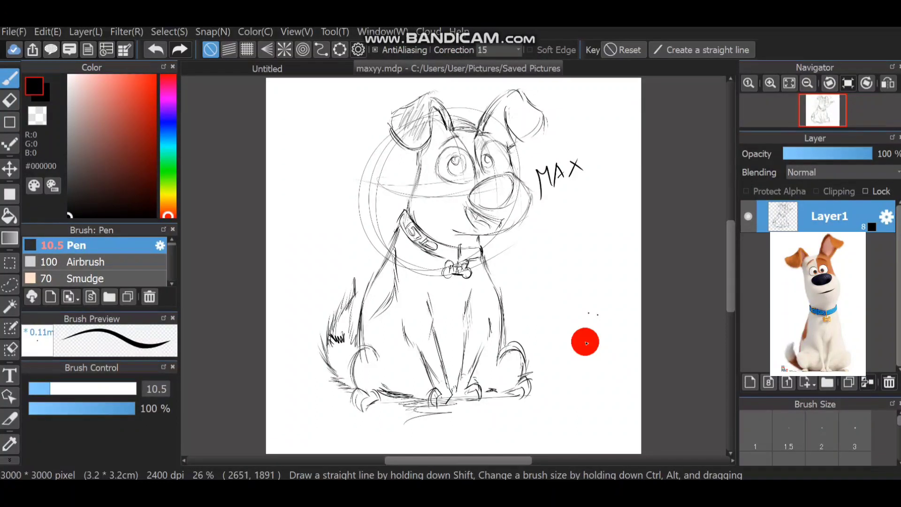
pyautogui.click(533, 160)
pyautogui.click(660, 394)
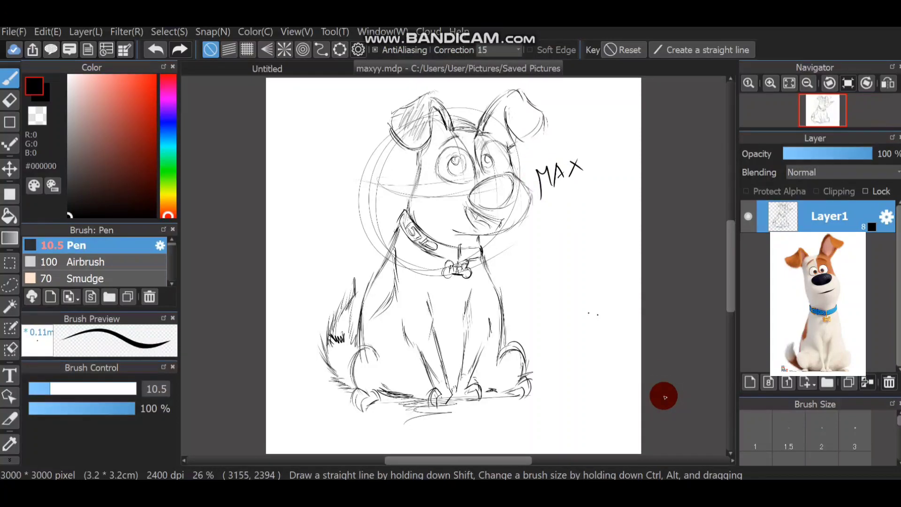
pyautogui.click(700, 410)
pyautogui.click(612, 220)
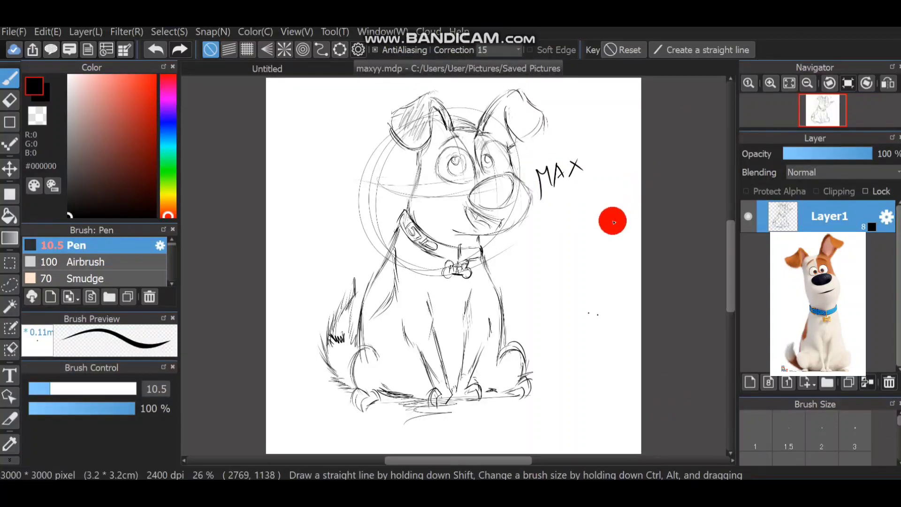
pyautogui.moveTo(603, 270); pyautogui.dragTo(603, 366)
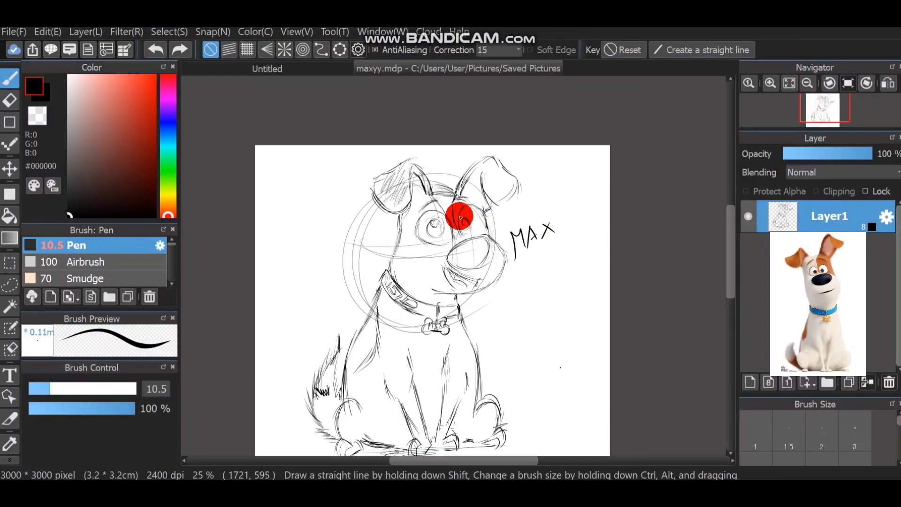
# Reinforce the iris and pupil of the dog's larger eye with darker curved strokes.
pyautogui.scroll(4, 459, 217)
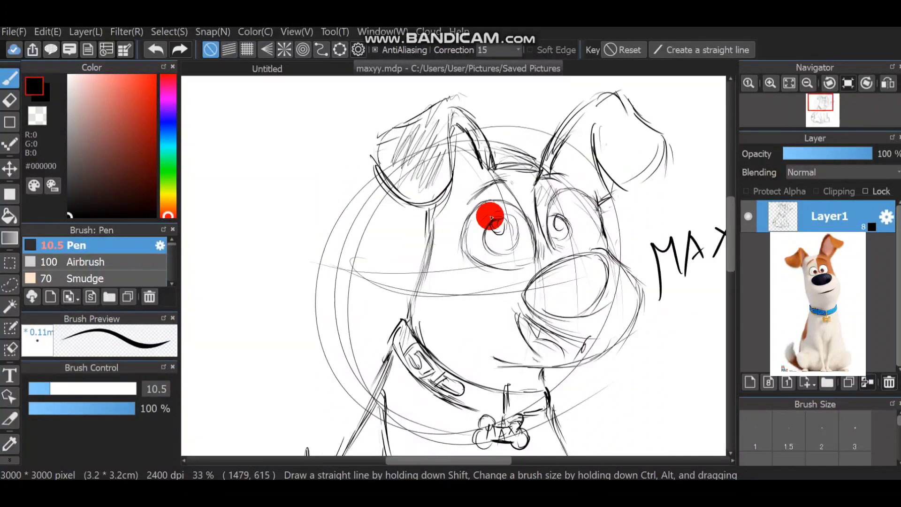
pyautogui.scroll(1, 539, 239)
pyautogui.scroll(1, 499, 195)
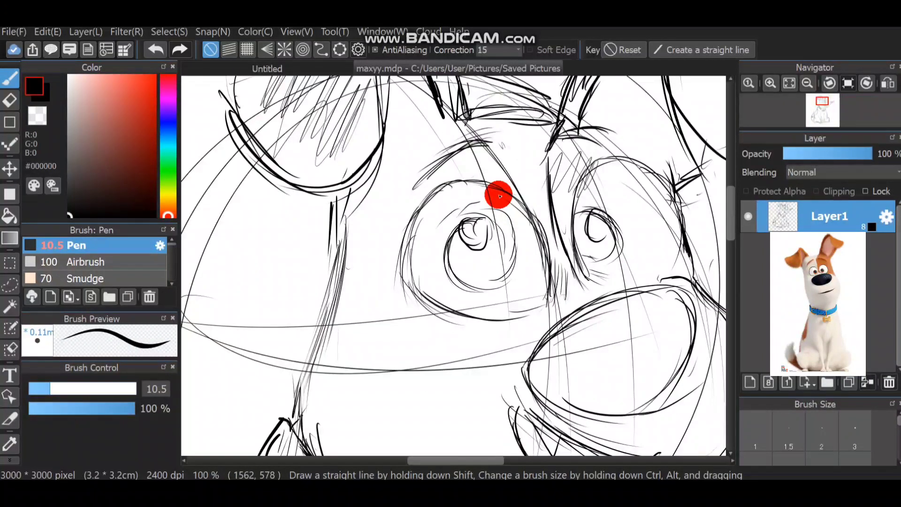
pyautogui.click(894, 259)
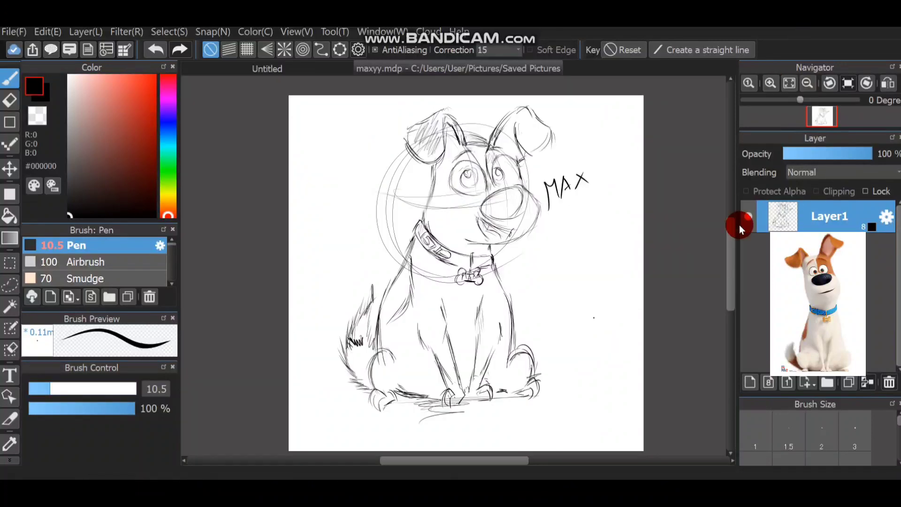
pyautogui.scroll(1, 482, 159)
pyautogui.scroll(3, 483, 159)
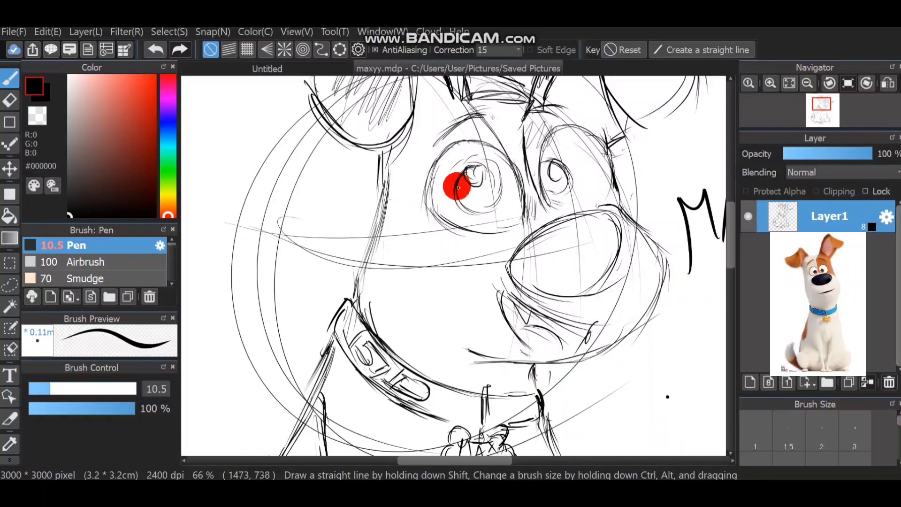
pyautogui.moveTo(461, 197)
pyautogui.mouseDown()
pyautogui.moveTo(487, 215)
pyautogui.moveTo(502, 202)
pyautogui.moveTo(498, 174)
pyautogui.moveTo(479, 167)
pyautogui.moveTo(498, 182)
pyautogui.moveTo(477, 175)
pyautogui.mouseUp()
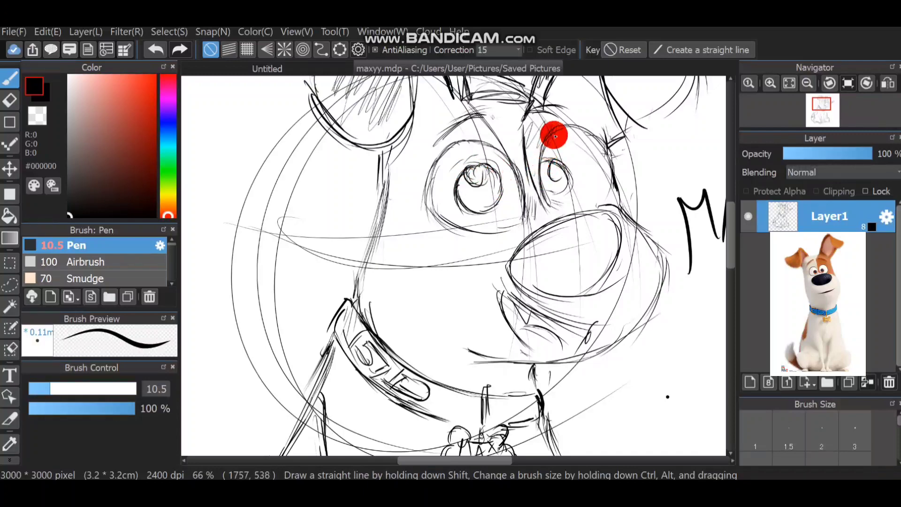
# Erase the stray dot on the blank canvas just below the dog's muzzle, using the Eraser.
pyautogui.scroll(-5, 636, 305)
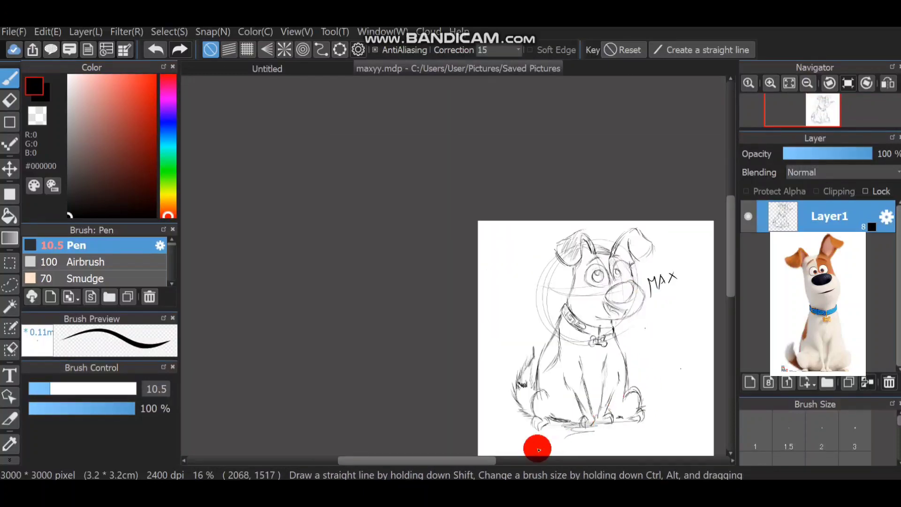
pyautogui.moveTo(501, 463); pyautogui.dragTo(511, 464)
pyautogui.scroll(1, 532, 340)
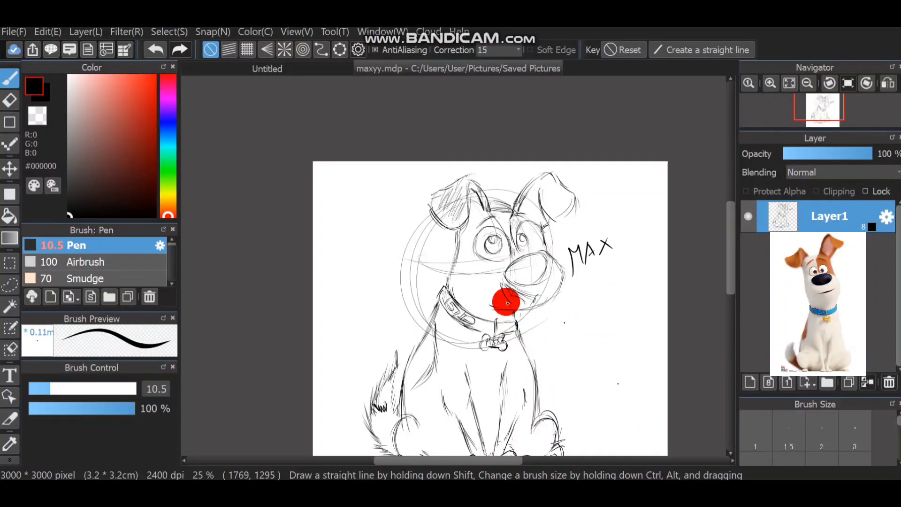
pyautogui.click(10, 100)
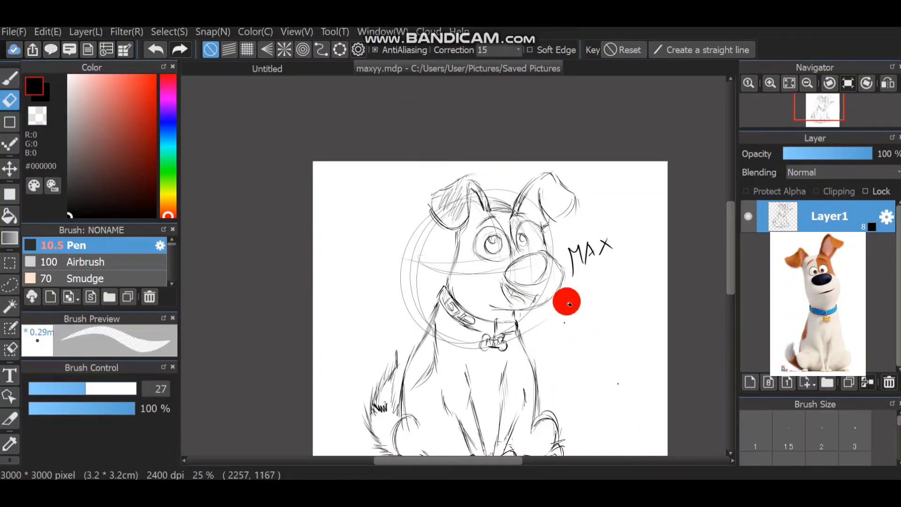
pyautogui.click(730, 302)
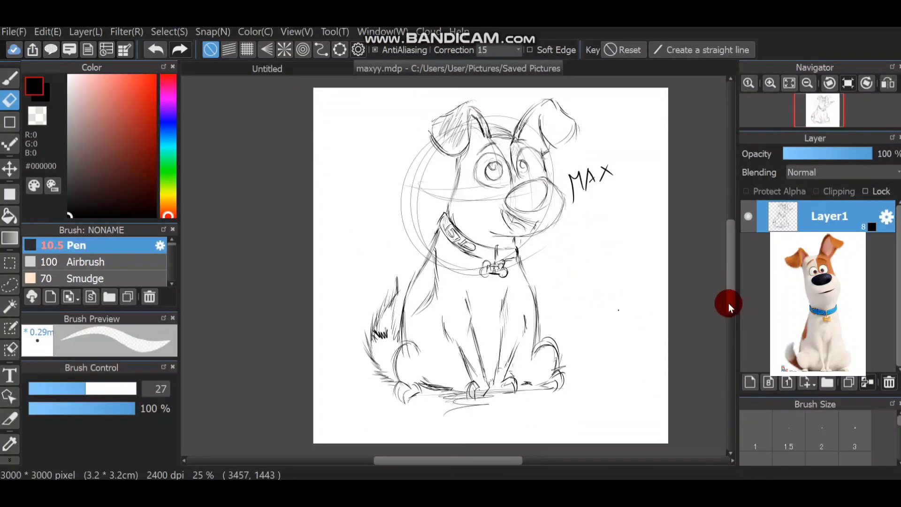
# Shift the whole sketch slightly down and to the right on the canvas, and enlarge it slightly about its center with Transform.
pyautogui.click(9, 168)
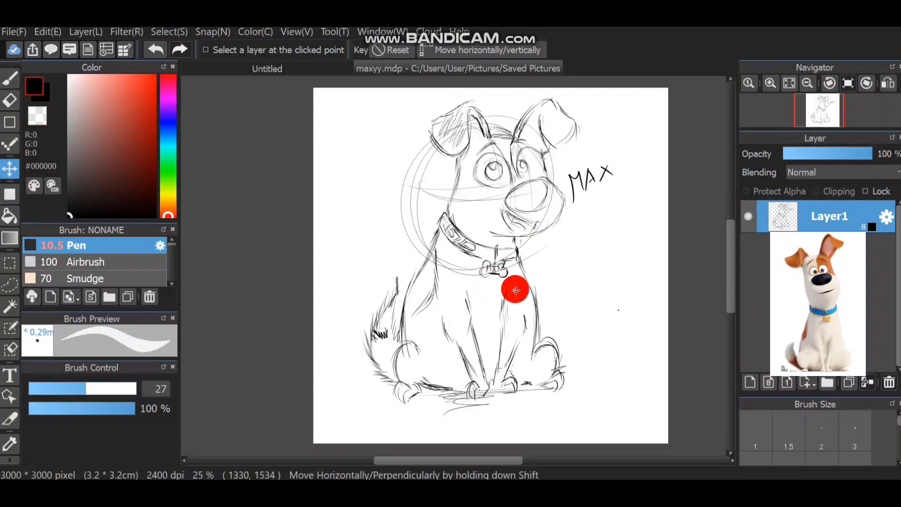
pyautogui.moveTo(513, 287); pyautogui.dragTo(522, 297)
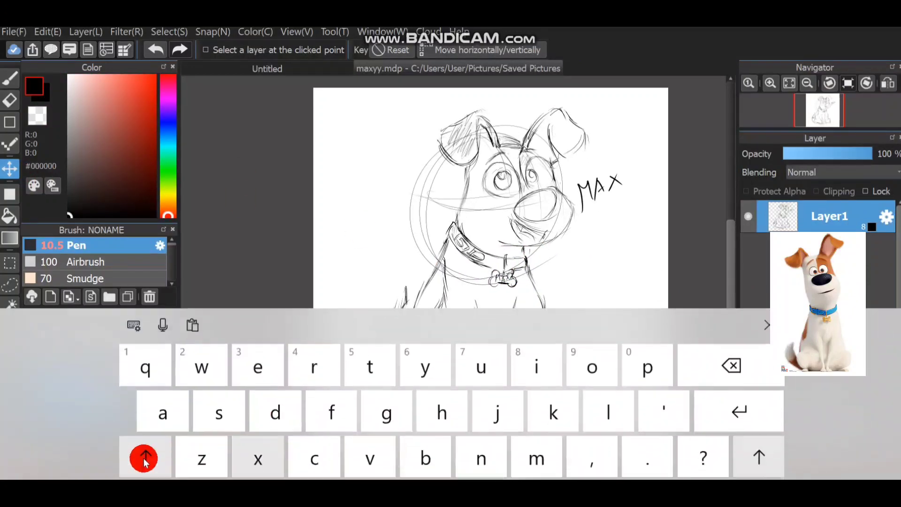
pyautogui.hotkey('ctrl', 't')
pyautogui.click(765, 319)
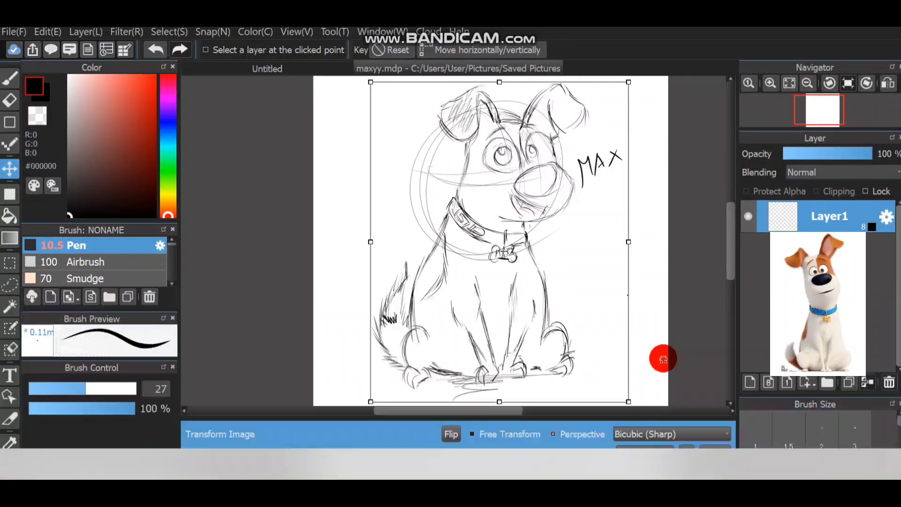
pyautogui.moveTo(635, 400); pyautogui.dragTo(635, 410)
pyautogui.click(689, 456)
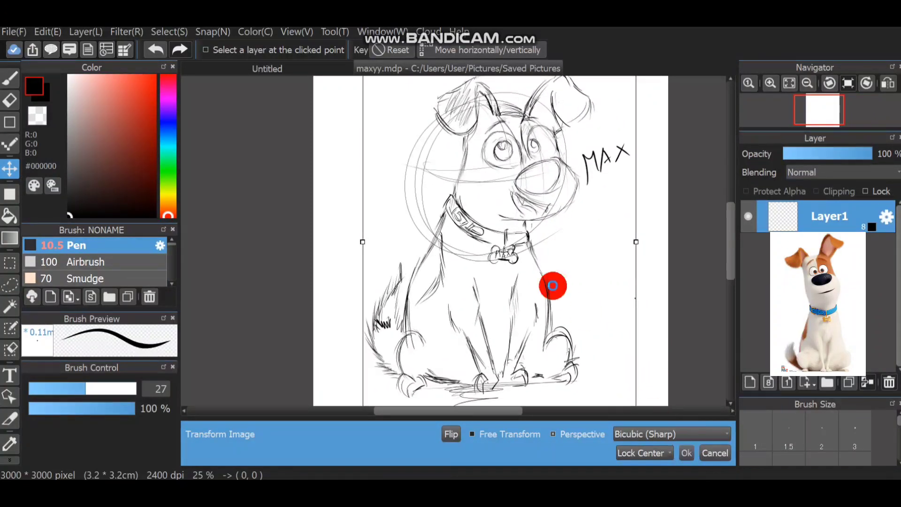